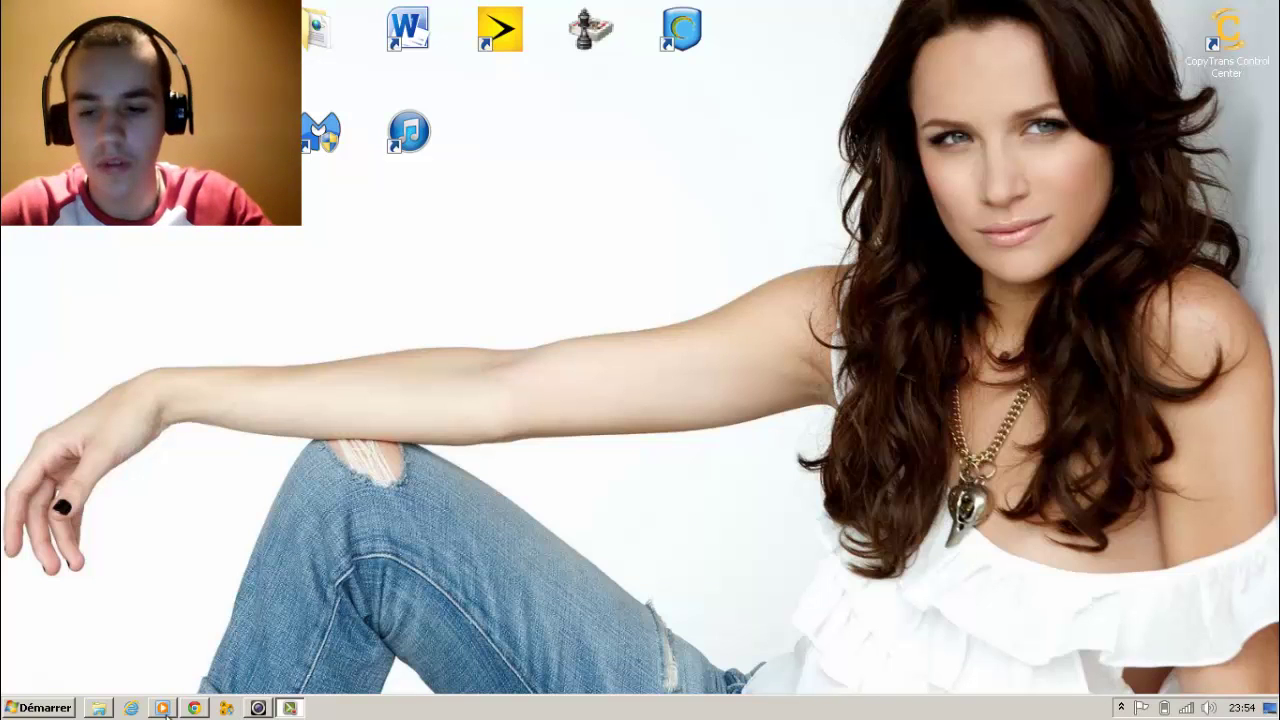
# Search Google for copytrans in Chrome and open the CopyTrans website to view its download offer and product list
pyautogui.click(190, 708)
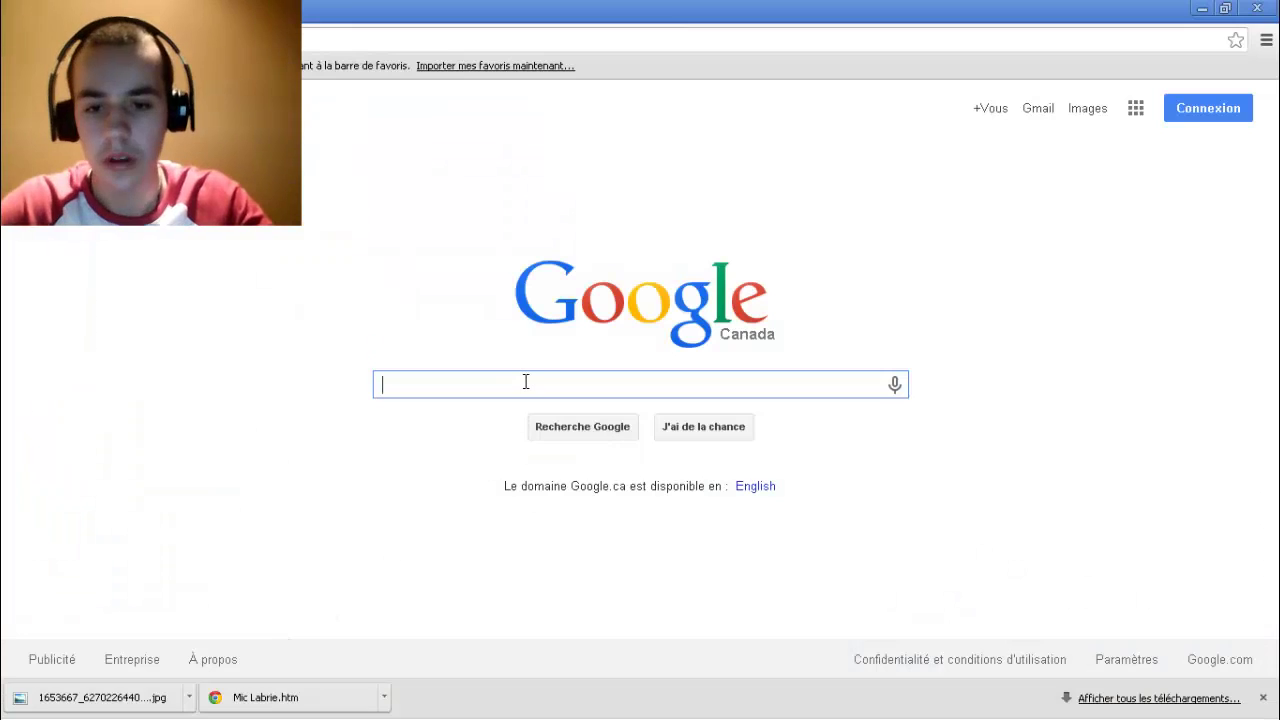
pyautogui.write('f')
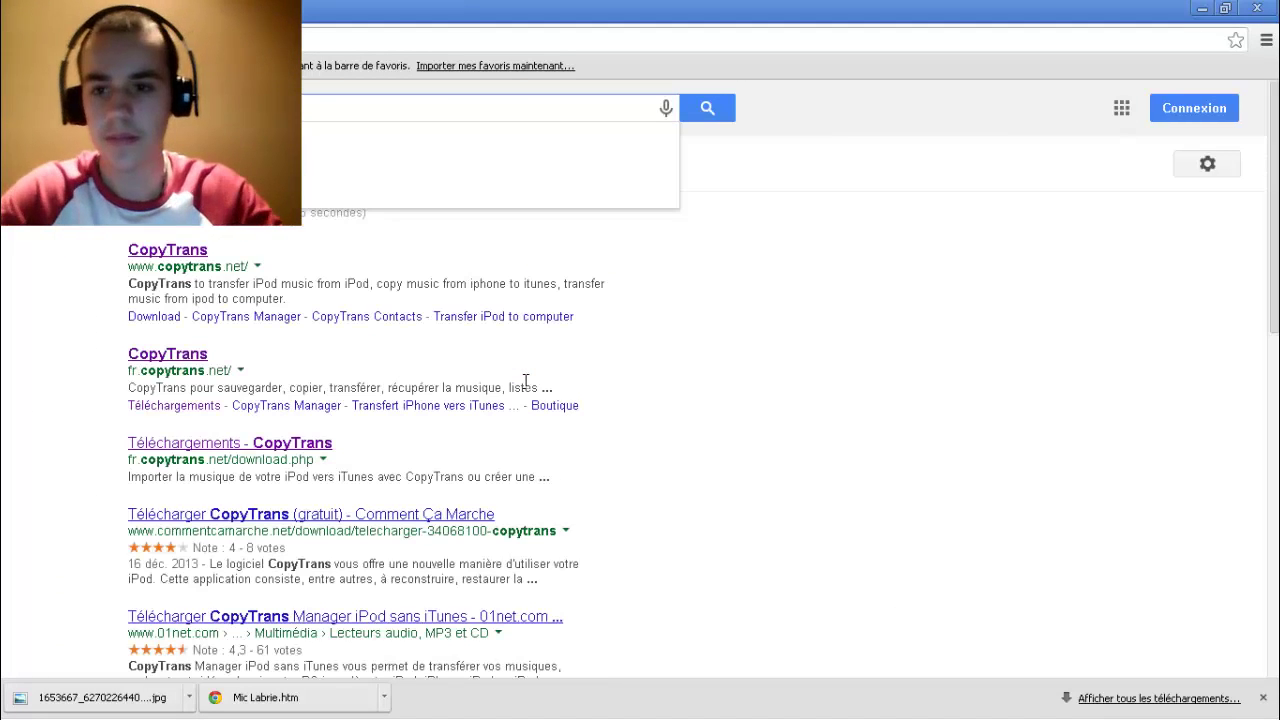
pyautogui.press('Return')
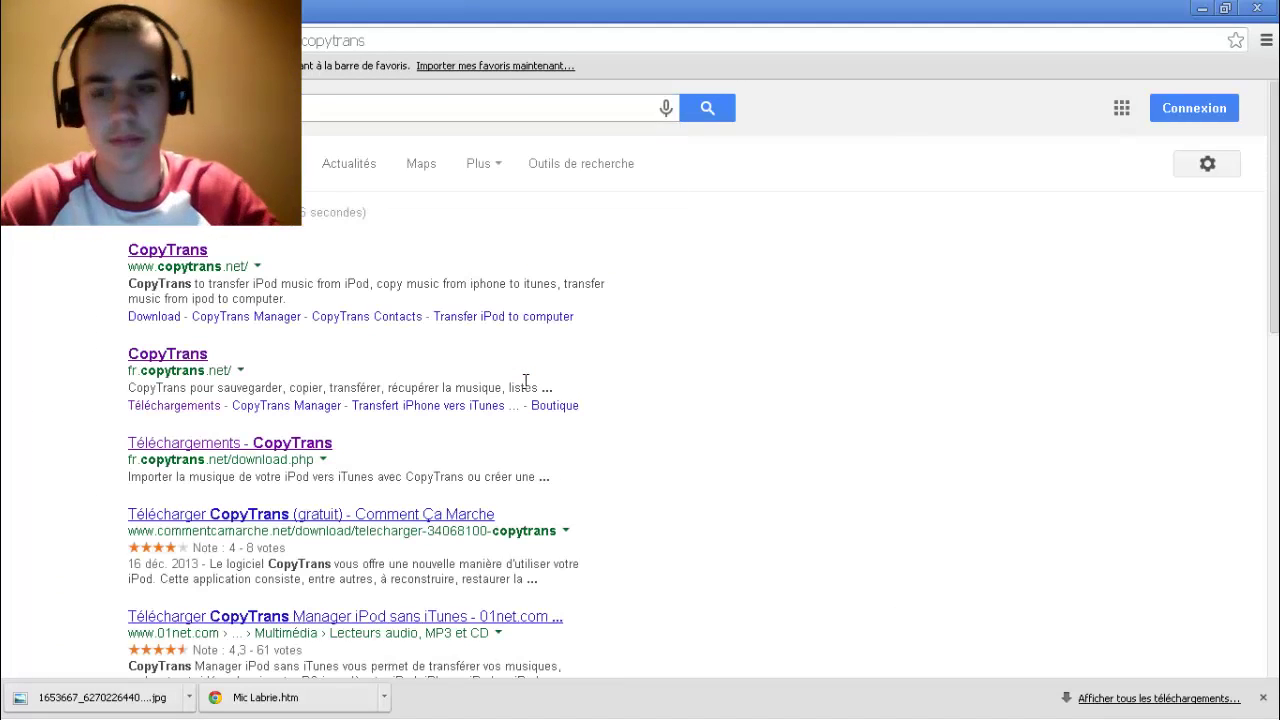
pyautogui.click(182, 255)
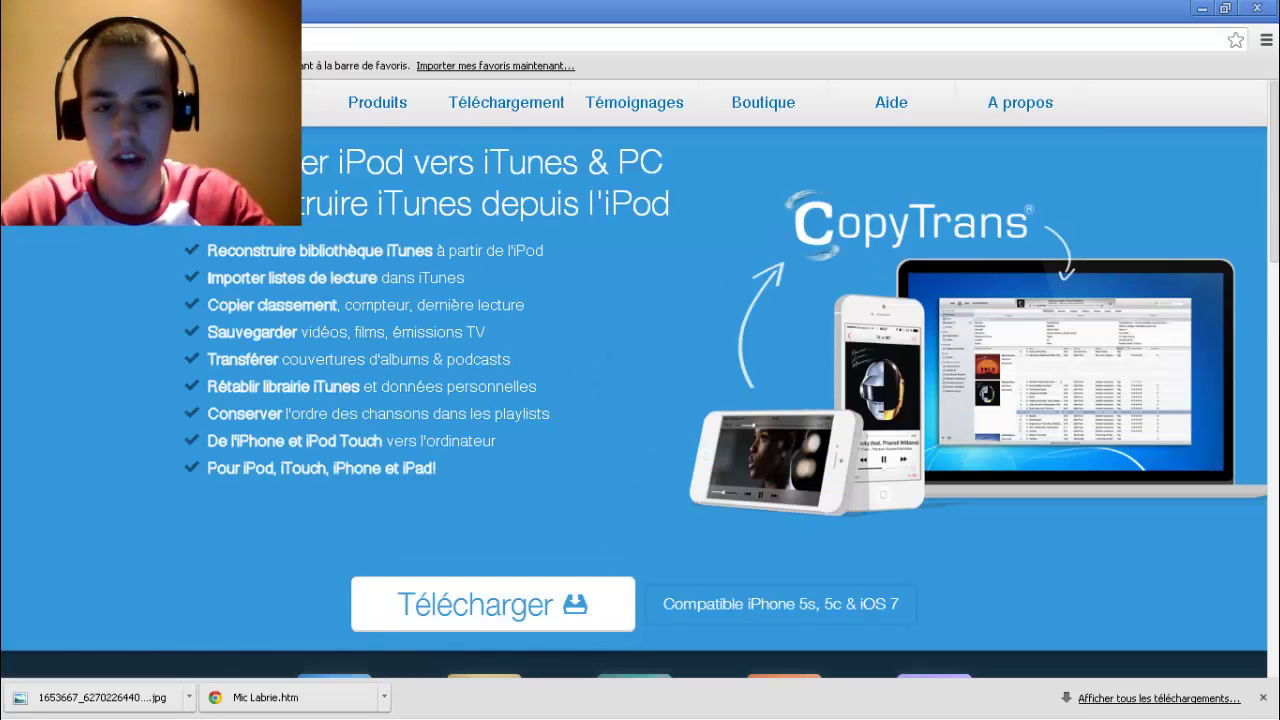
pyautogui.moveTo(1275, 249); pyautogui.dragTo(1275, 294)
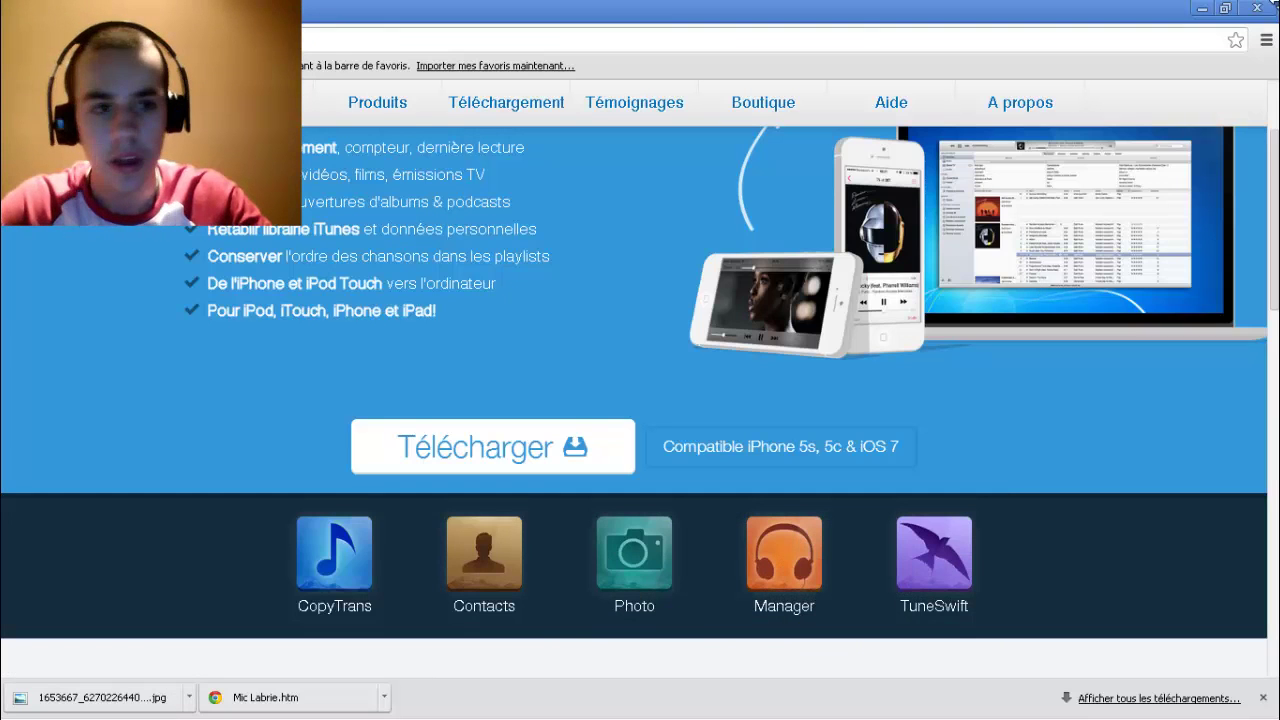
# Minimize the browser, open CopyTrans Control Center from the desktop and launch CopyTrans to load the iPhone's music library
pyautogui.click(1212, 8)
pyautogui.doubleClick(1226, 35)
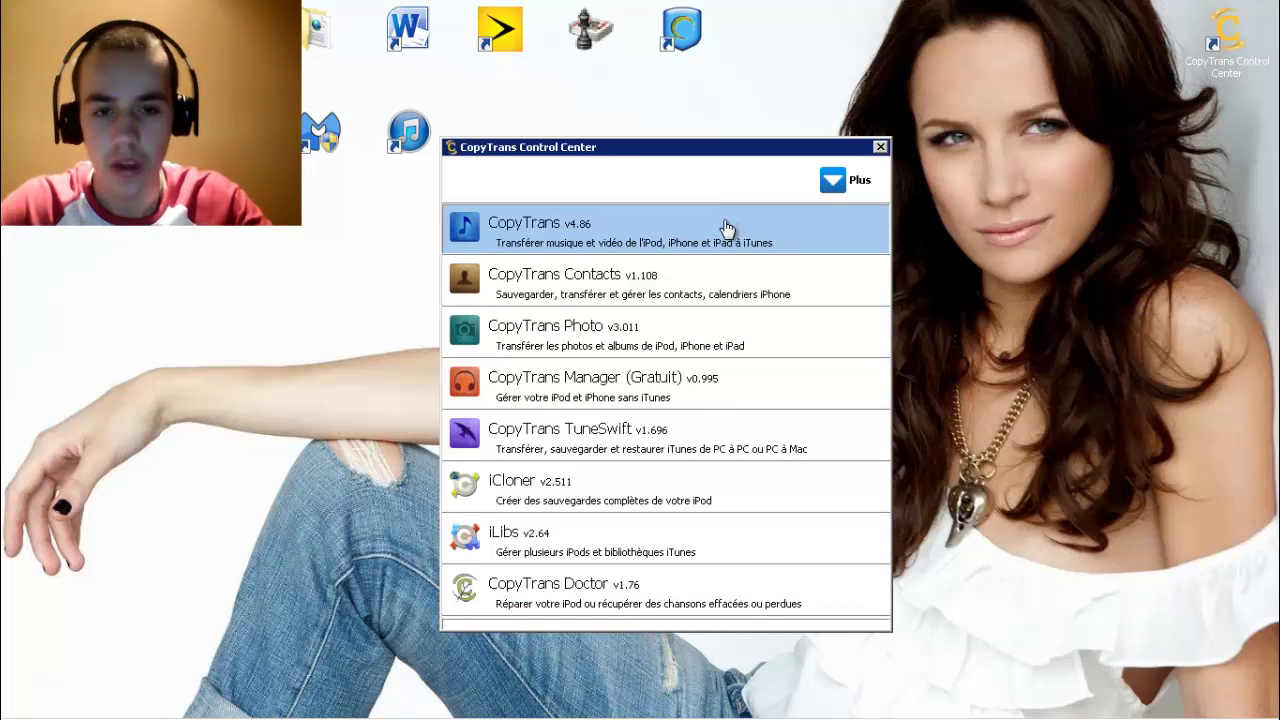
pyautogui.click(559, 222)
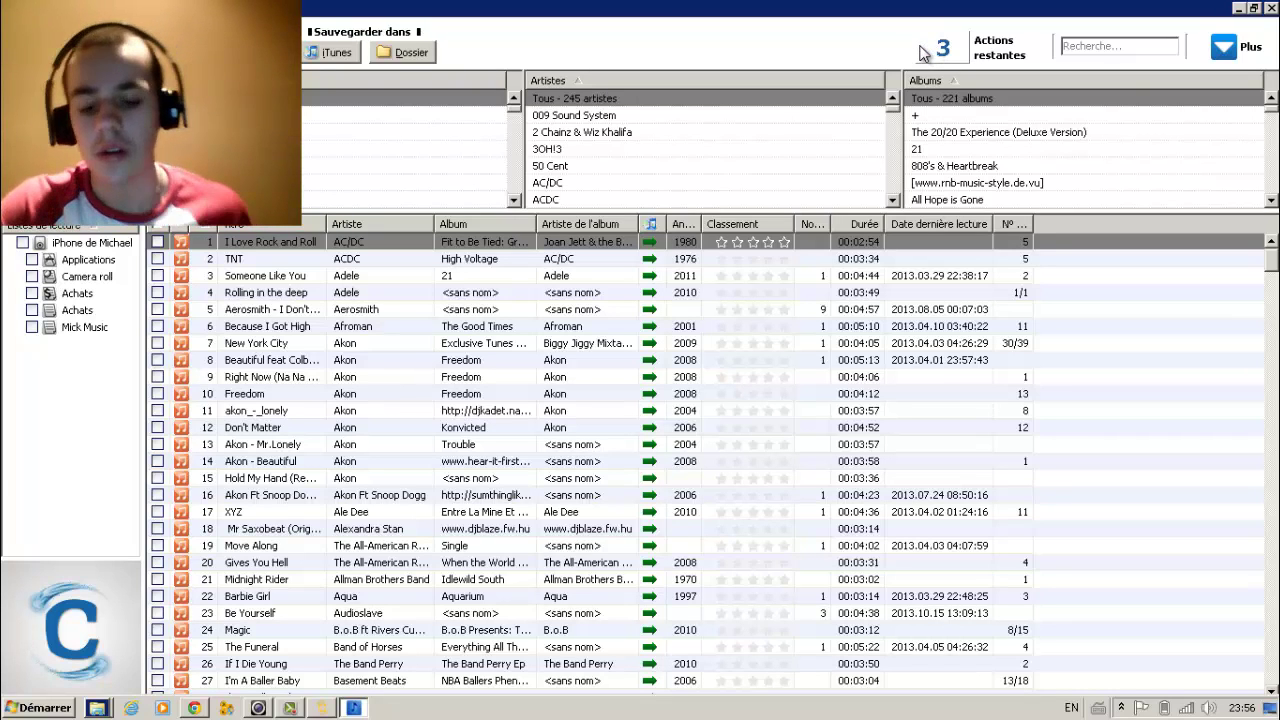
pyautogui.click(1272, 272)
pyautogui.moveTo(1272, 272)
pyautogui.mouseDown()
pyautogui.moveTo(1272, 320)
pyautogui.moveTo(1272, 255)
pyautogui.mouseUp()
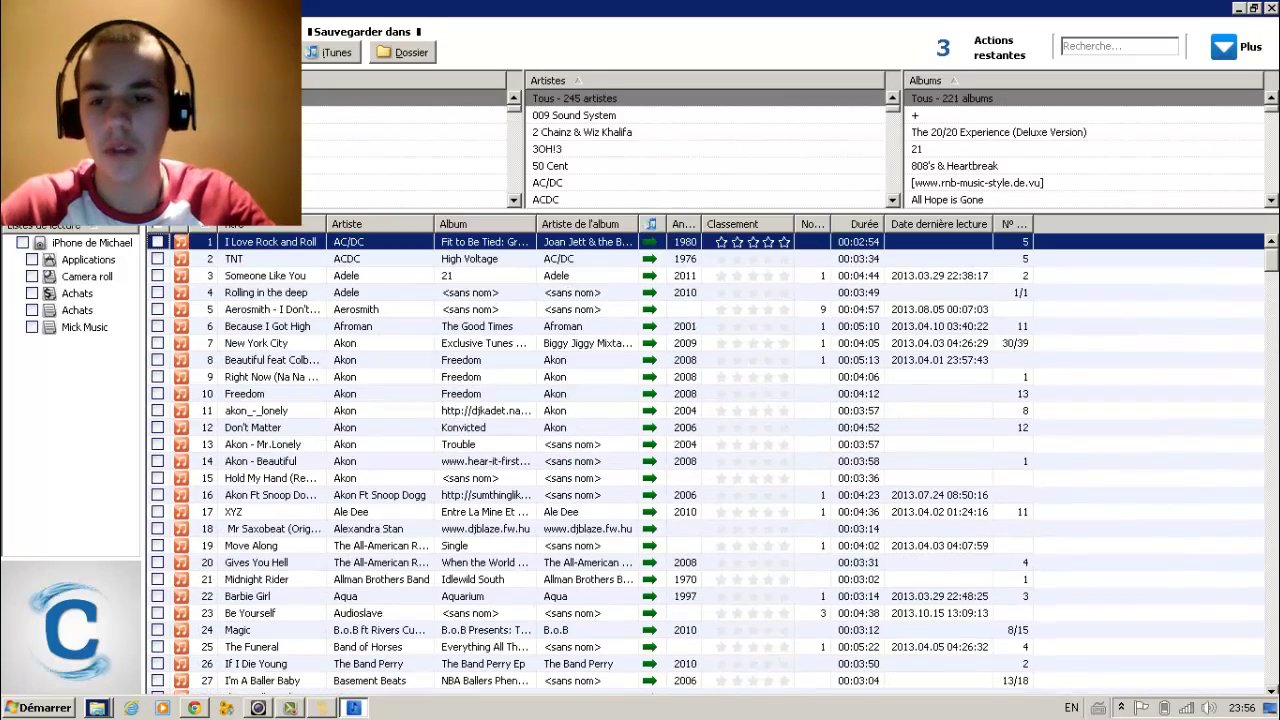
pyautogui.click(157, 428)
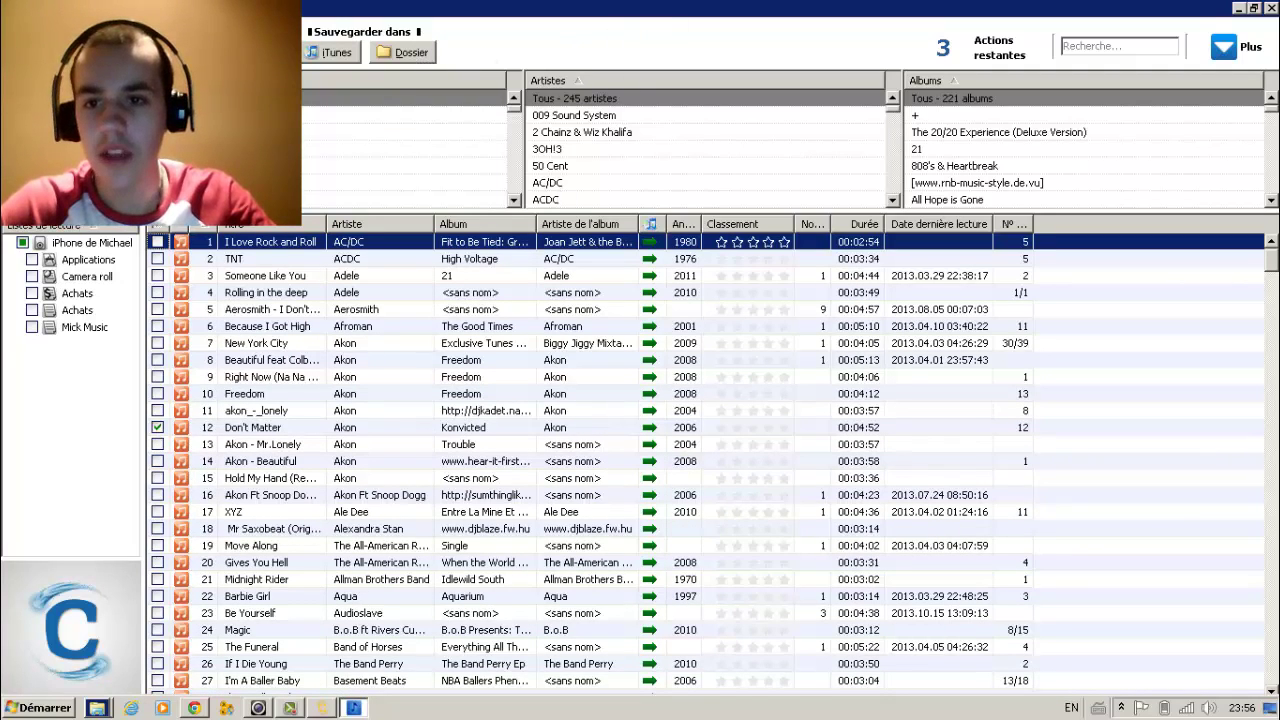
pyautogui.click(333, 52)
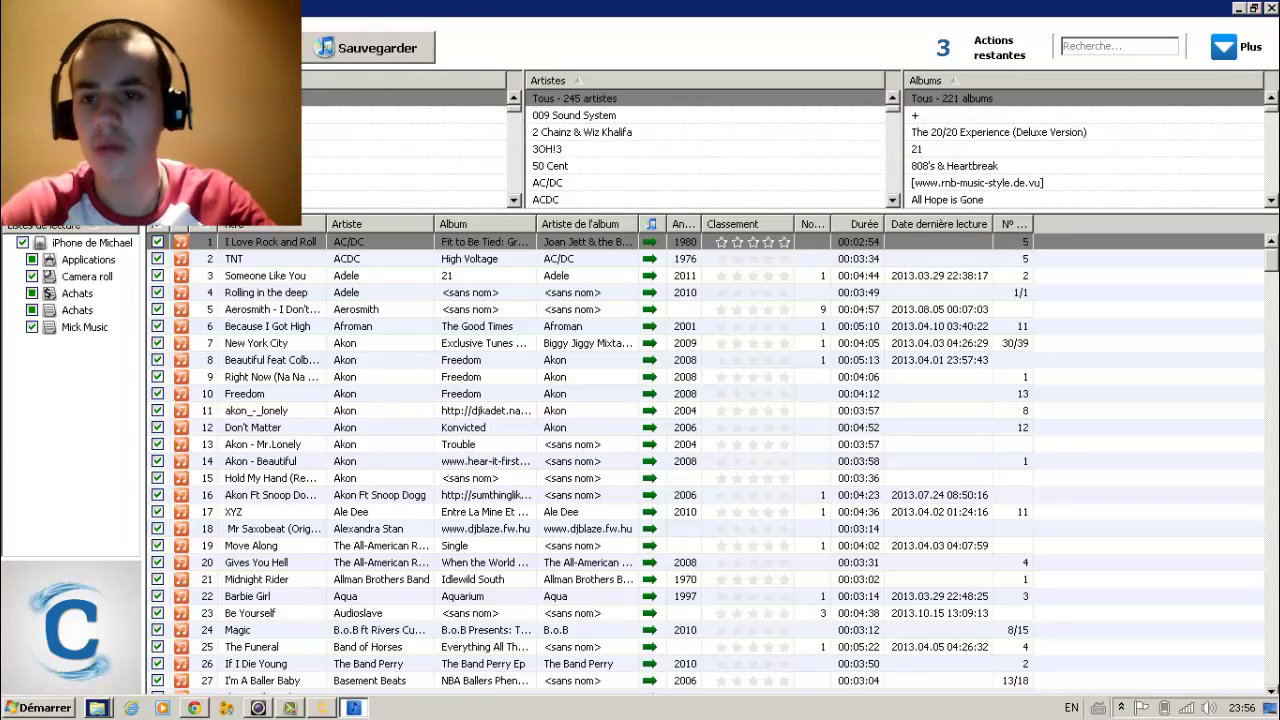
pyautogui.click(370, 47)
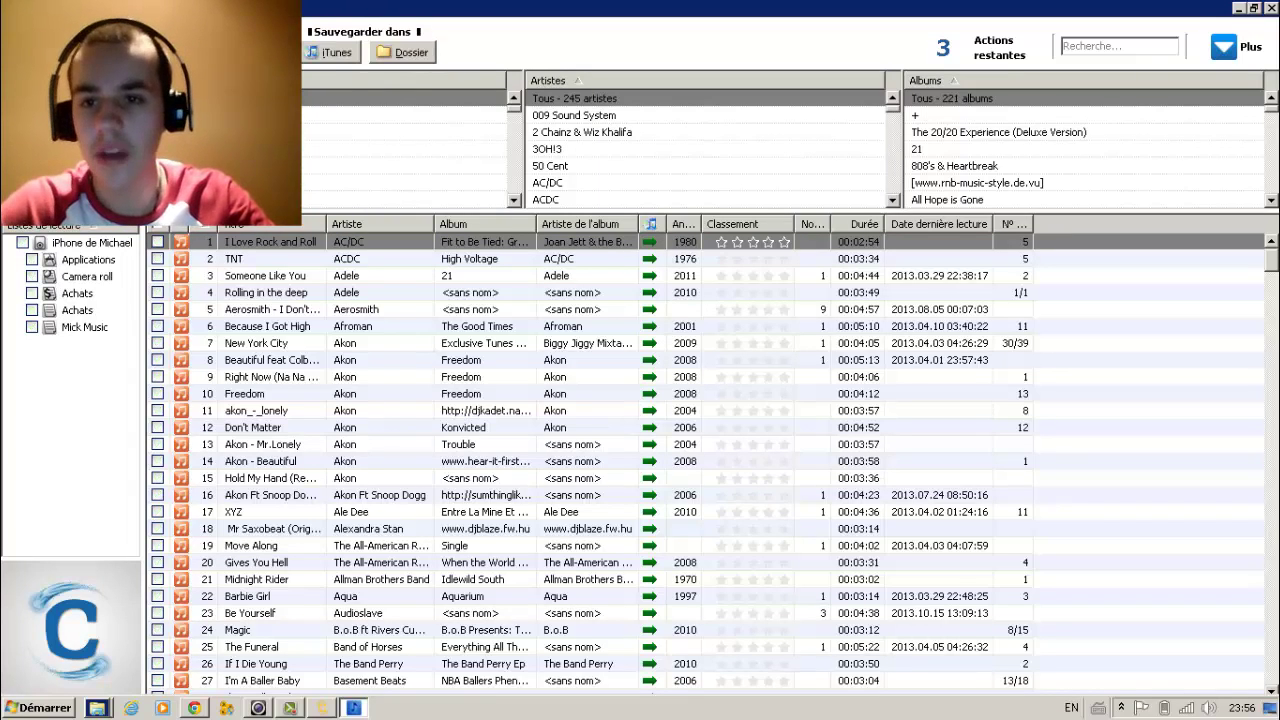
pyautogui.click(407, 55)
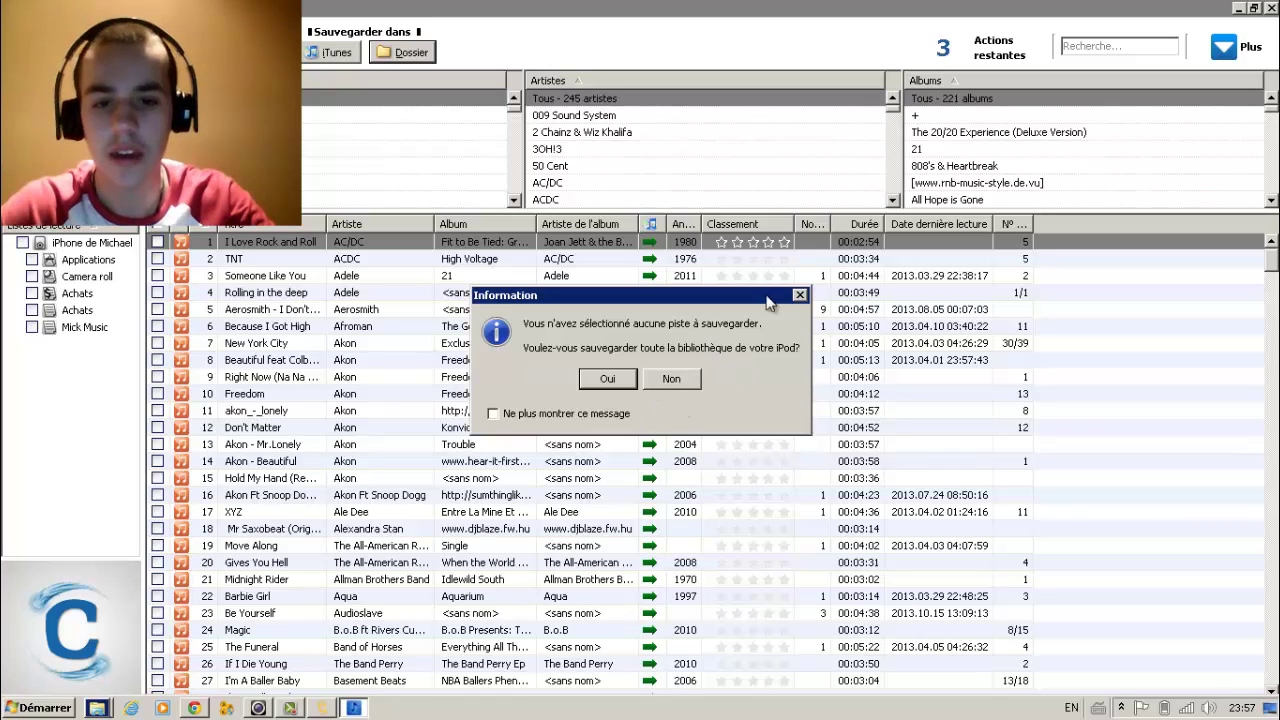
pyautogui.click(799, 297)
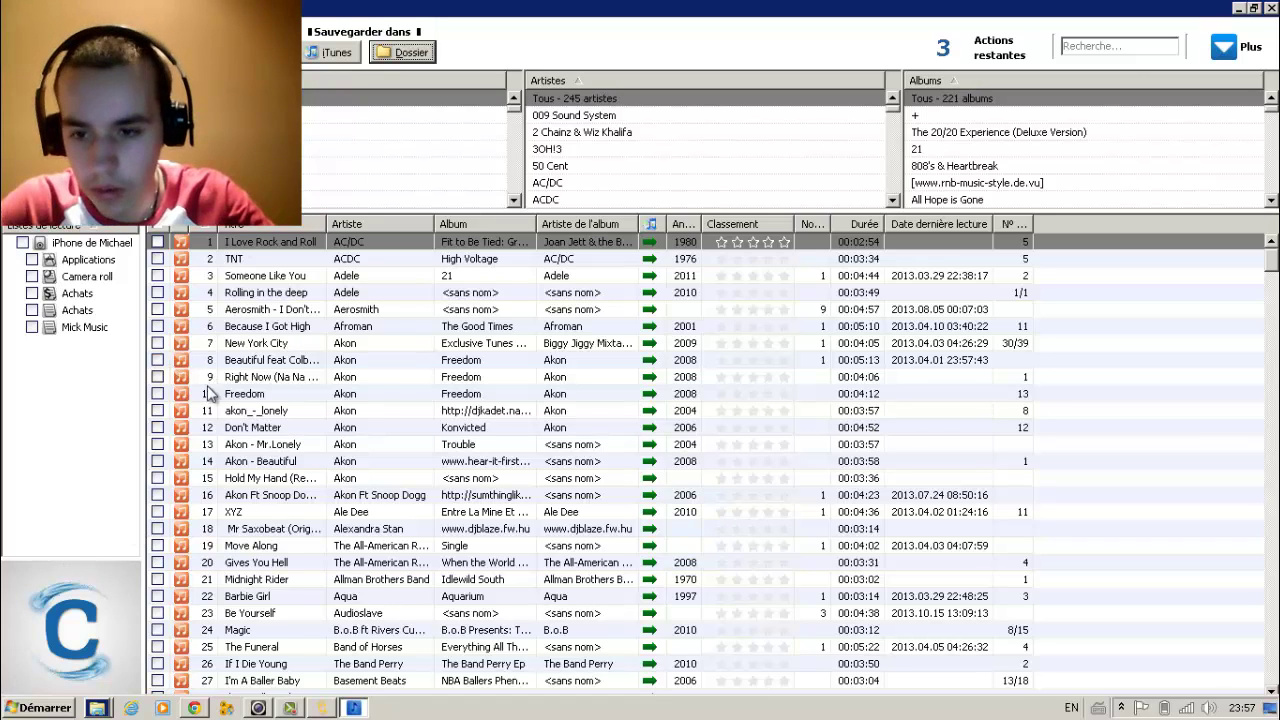
# Select only the track "The Funeral" by Band of Horses and back it up to the Mick folder on the desktop
pyautogui.click(158, 647)
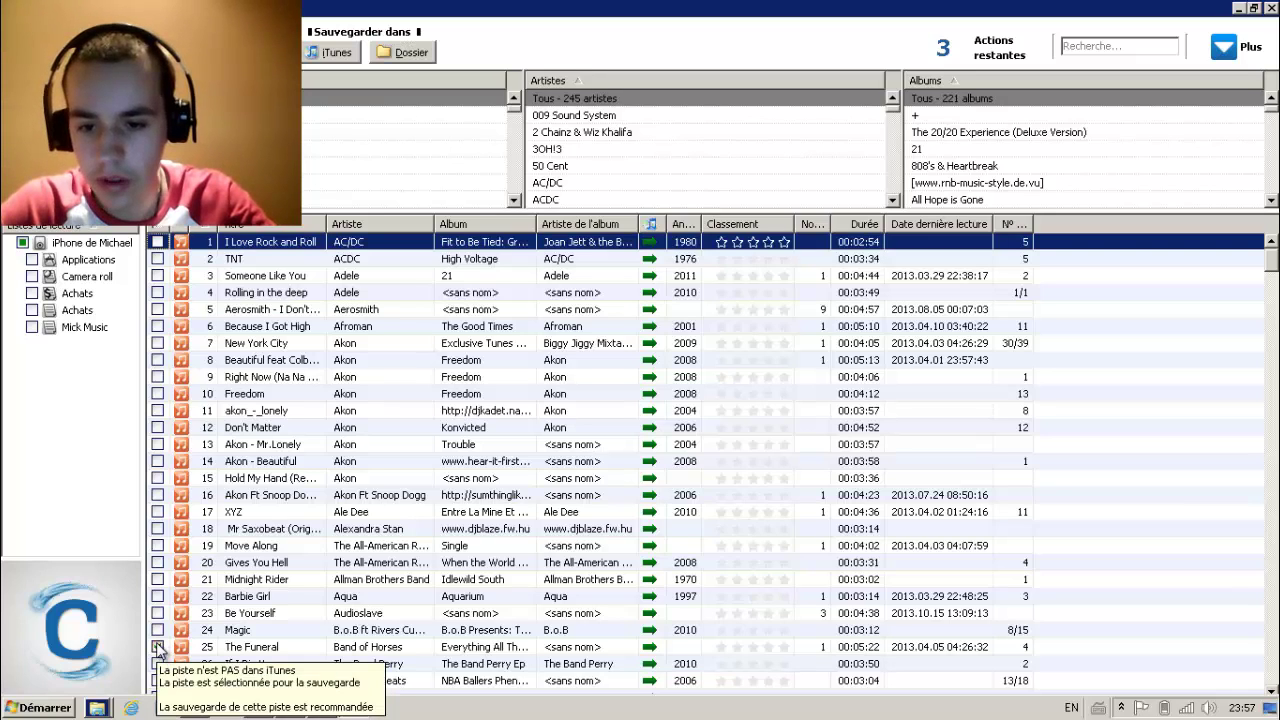
pyautogui.click(158, 647)
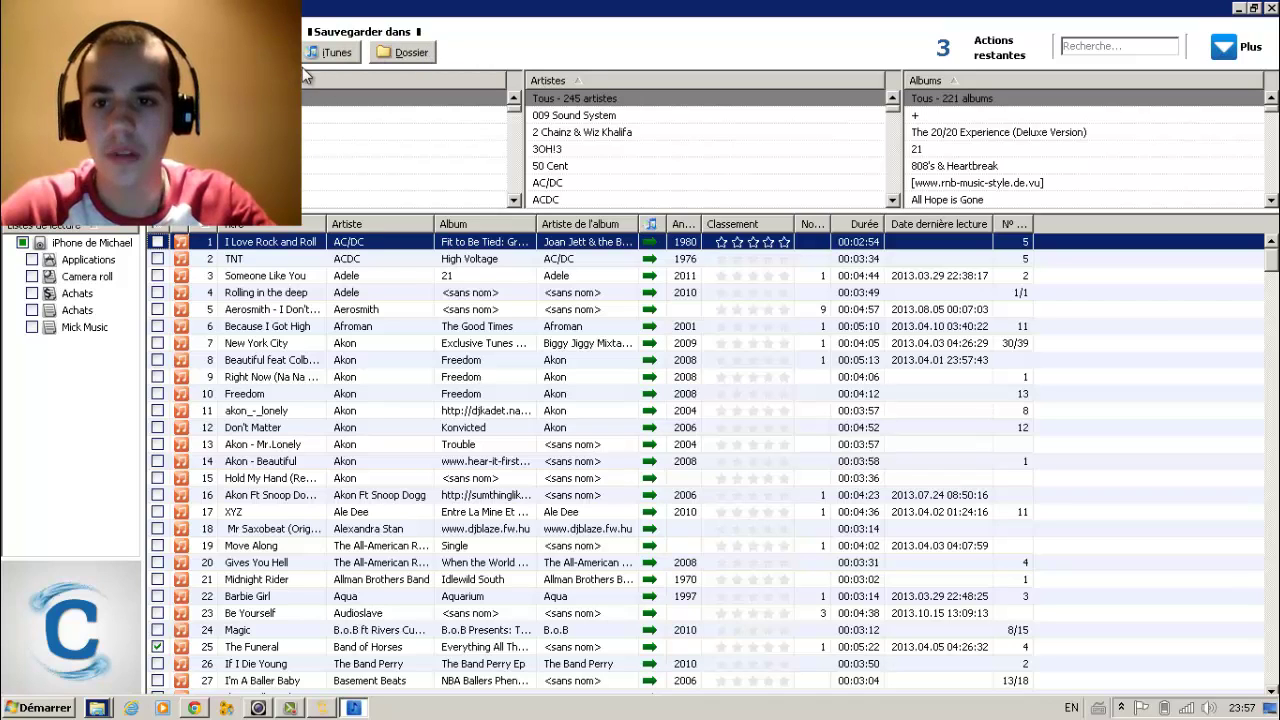
pyautogui.click(396, 52)
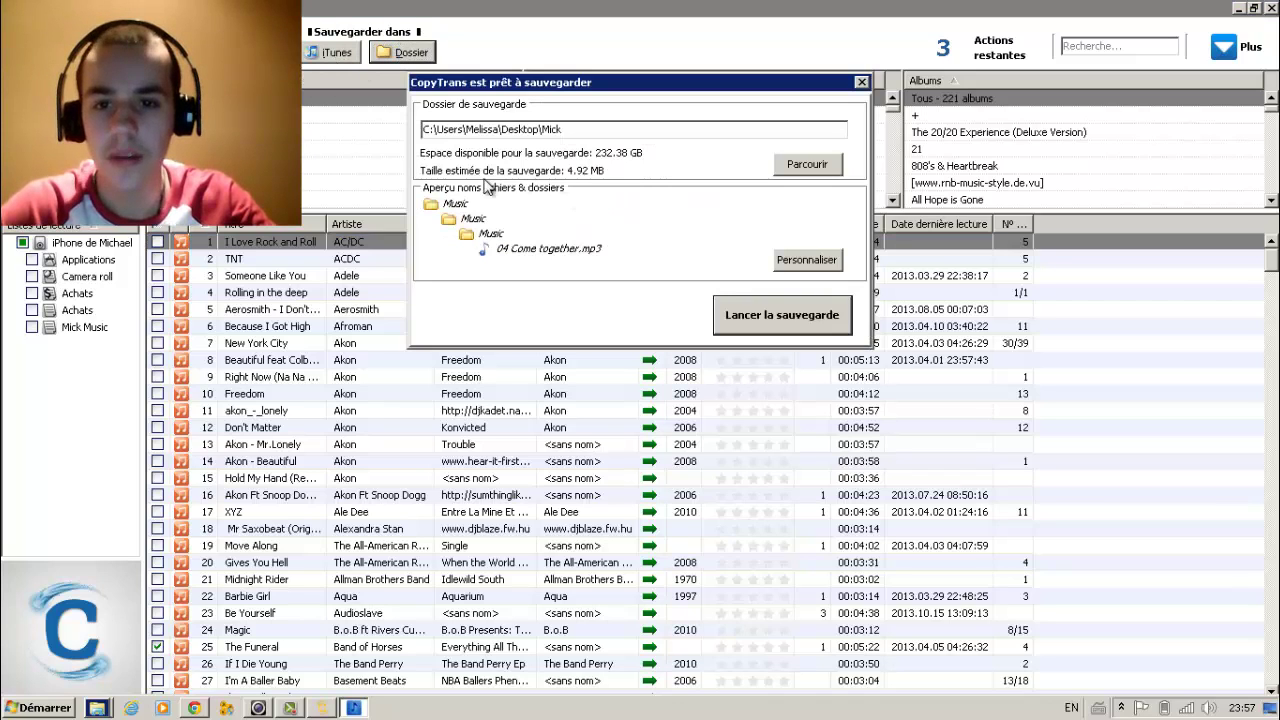
pyautogui.click(778, 325)
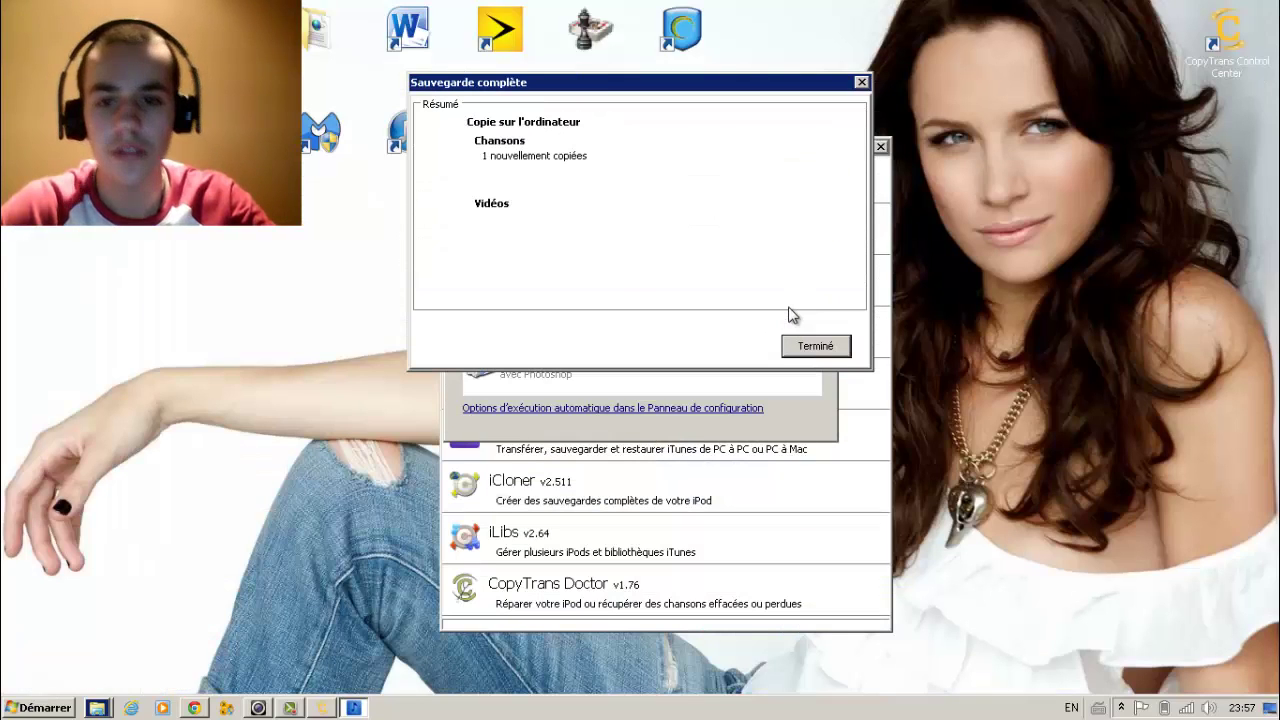
pyautogui.click(828, 350)
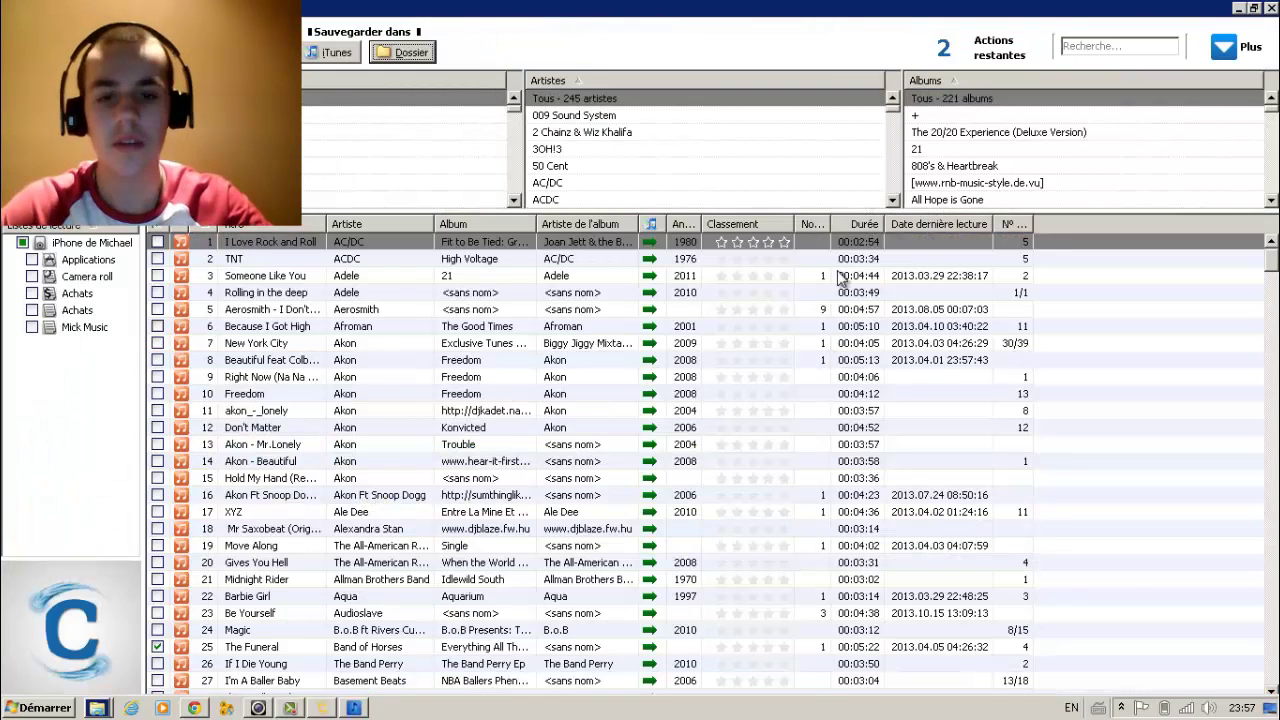
# Minimize the CopyTrans window, then close the iPhone's AutoPlay dialog and CopyTrans Control Center
pyautogui.click(1238, 8)
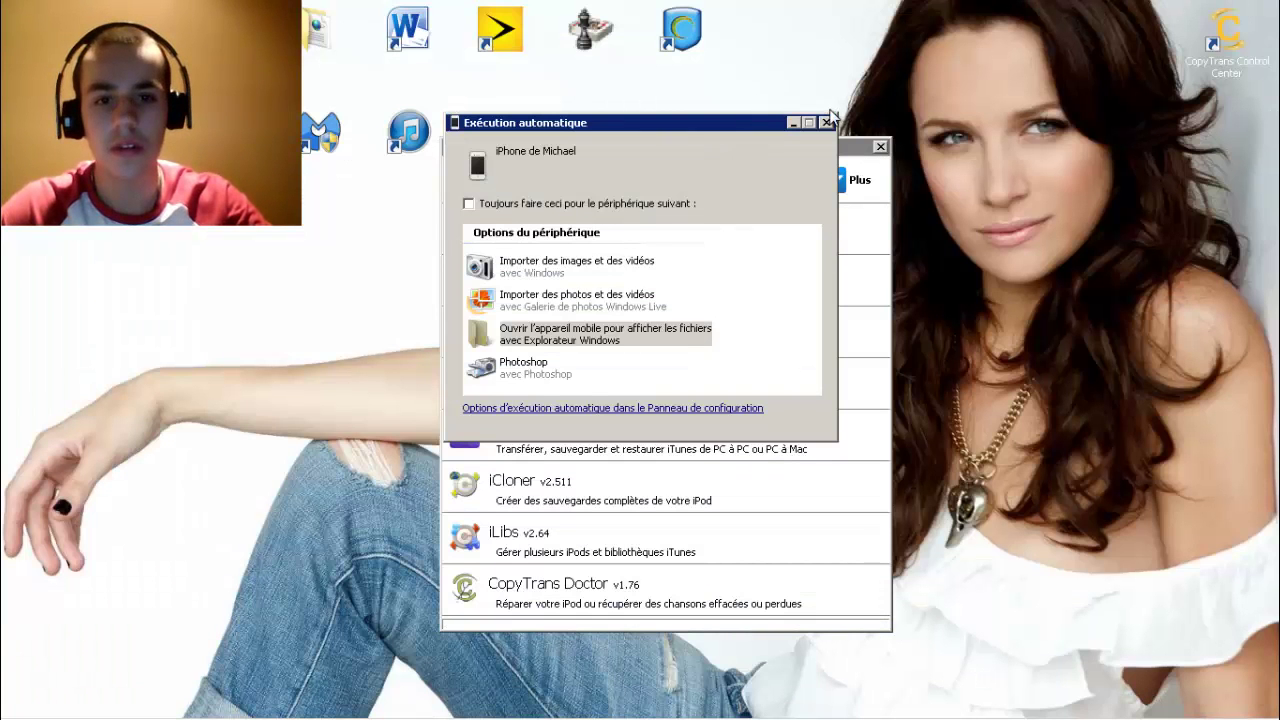
pyautogui.click(826, 122)
pyautogui.click(879, 148)
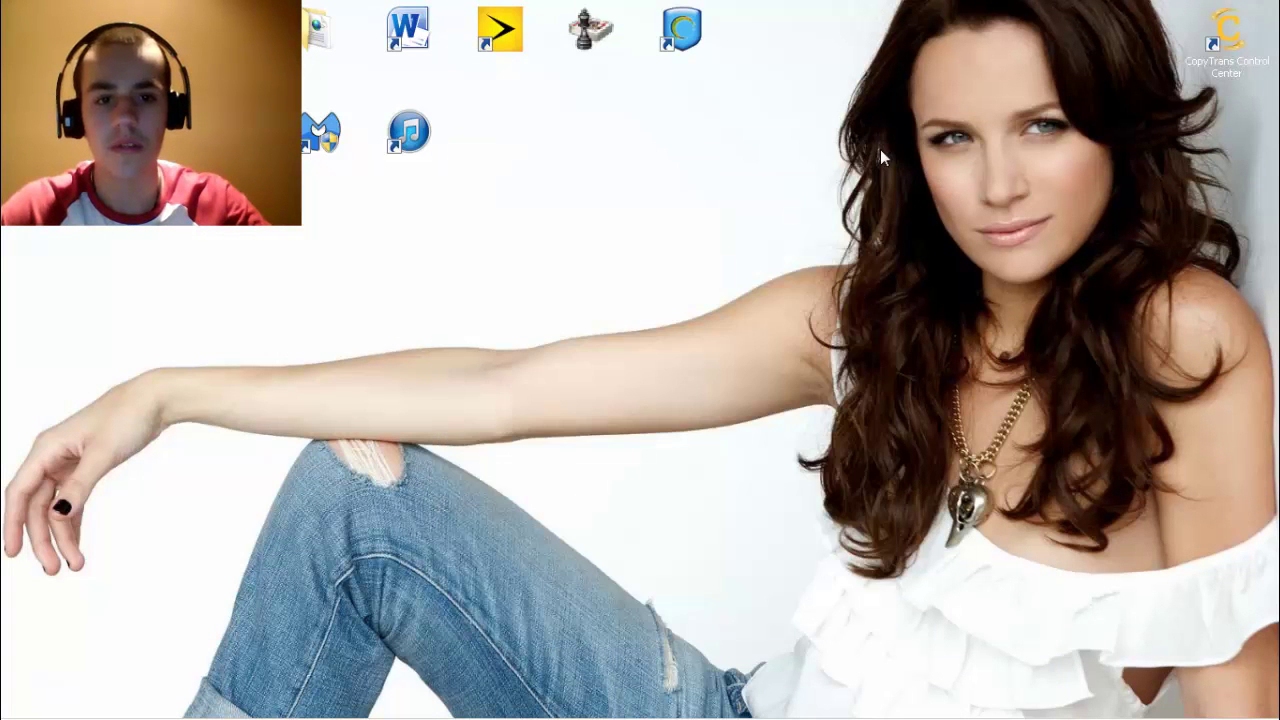
pyautogui.moveTo(131, 712)
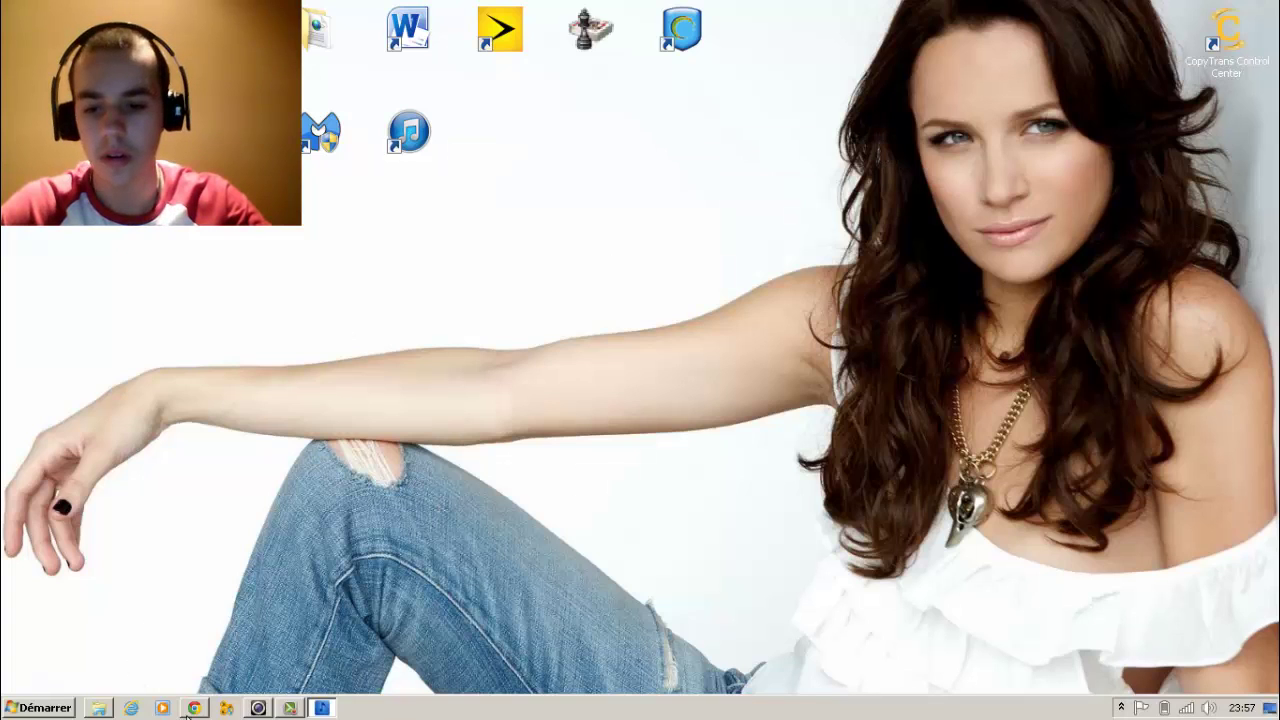
pyautogui.click(68, 708)
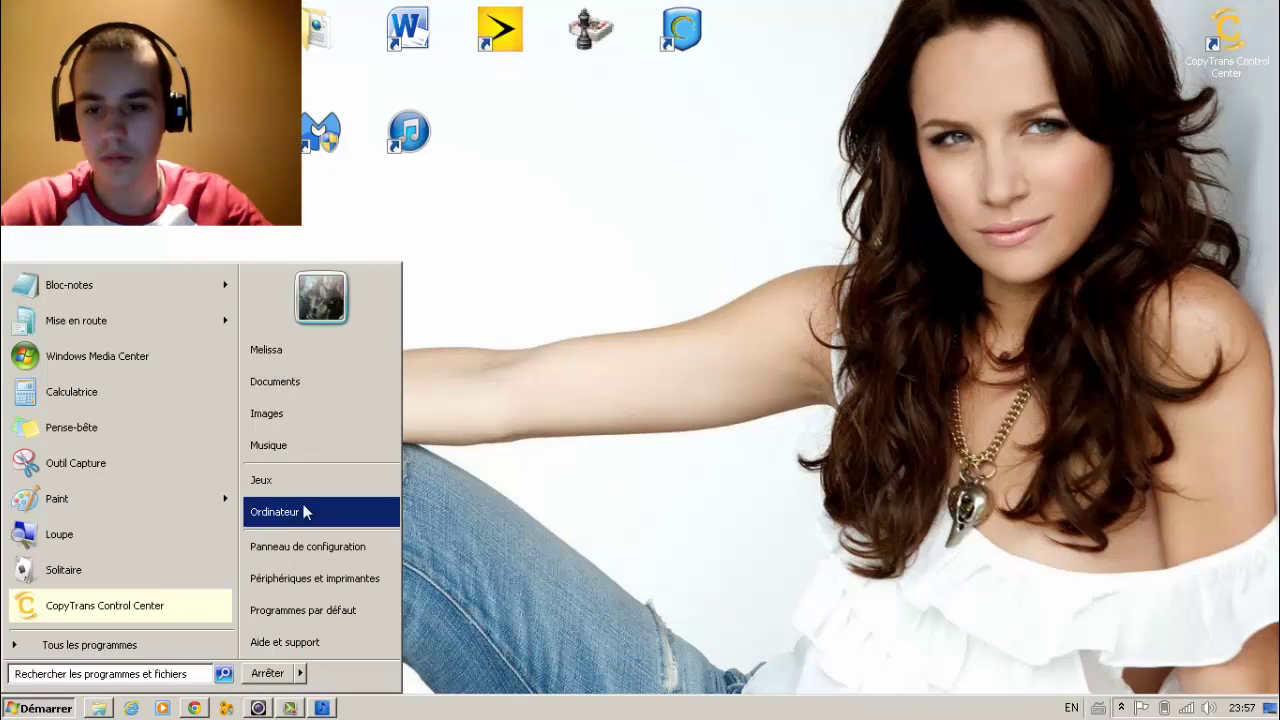
pyautogui.click(409, 510)
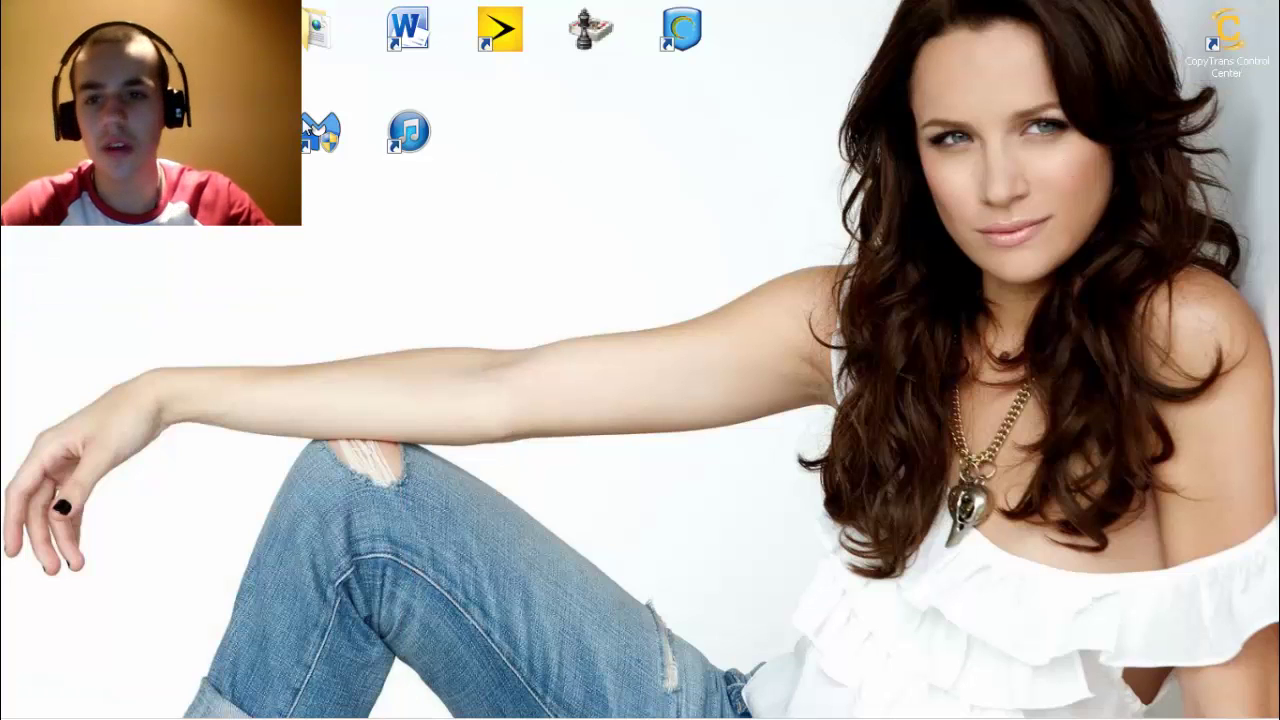
# Open the Mick folder on the desktop, look through the songs in its nested Music folders, and close the window
pyautogui.doubleClick(313, 22)
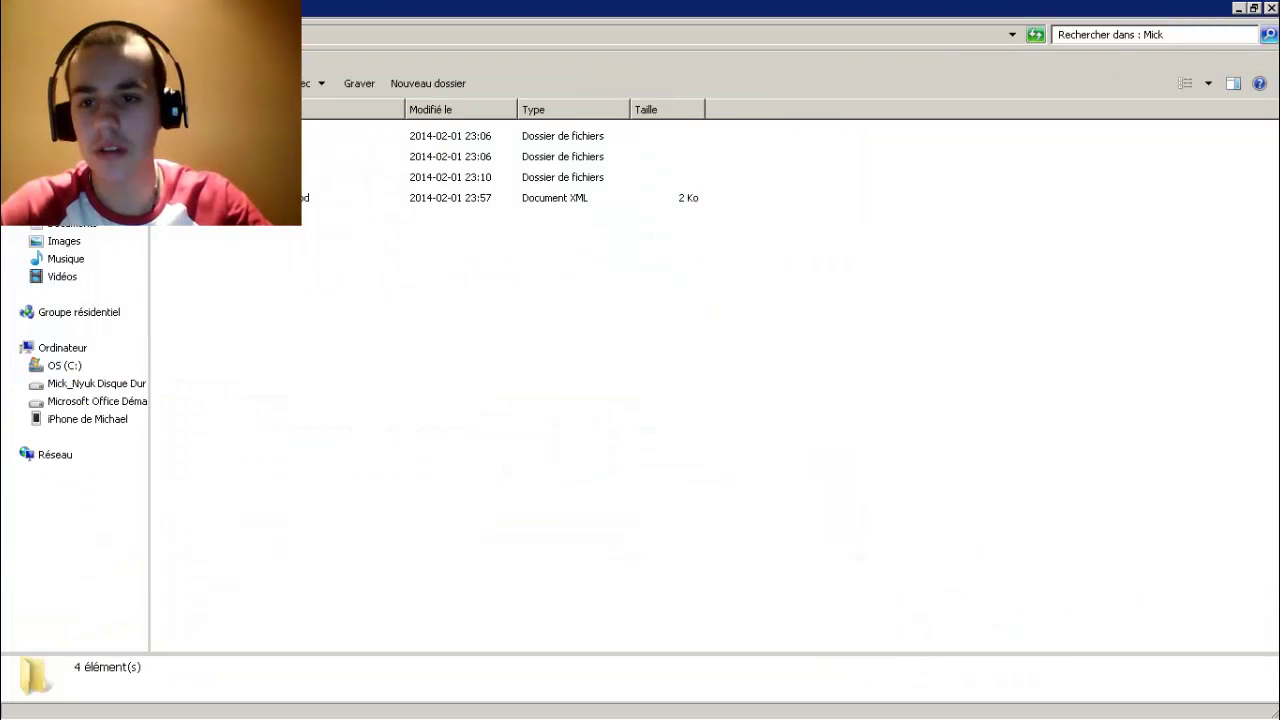
pyautogui.doubleClick(250, 156)
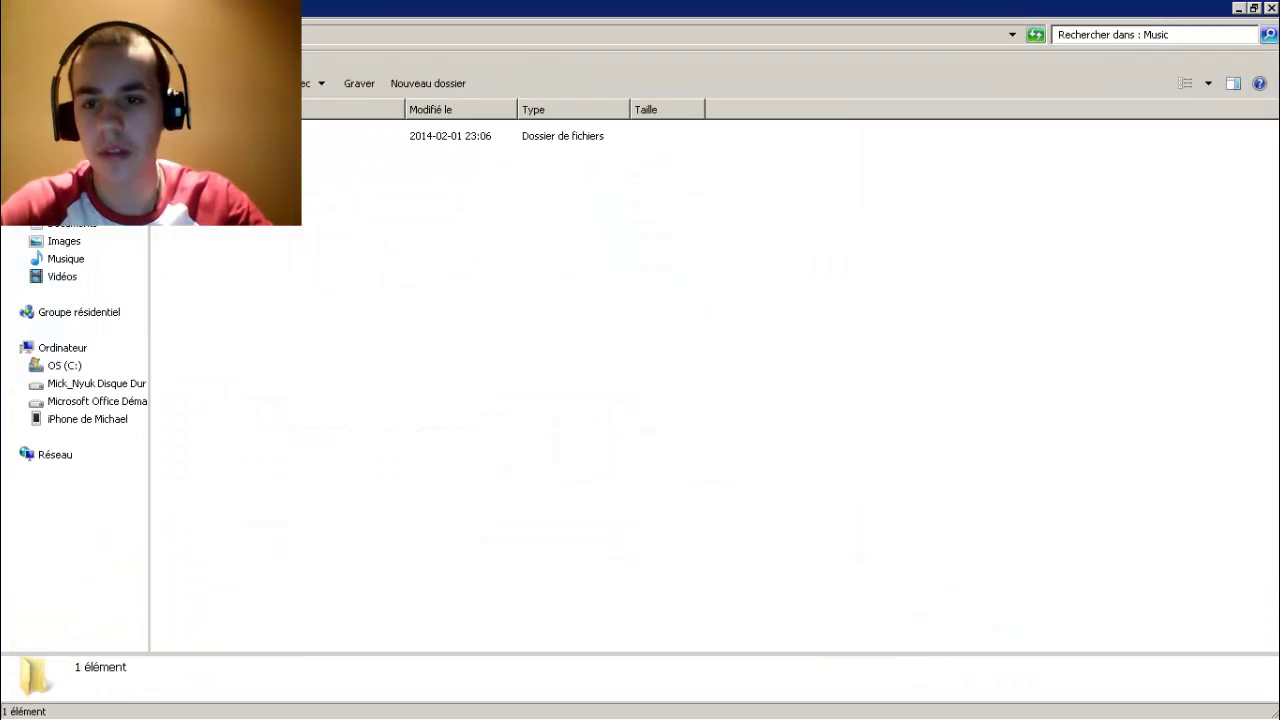
pyautogui.click(280, 136)
pyautogui.click(391, 269)
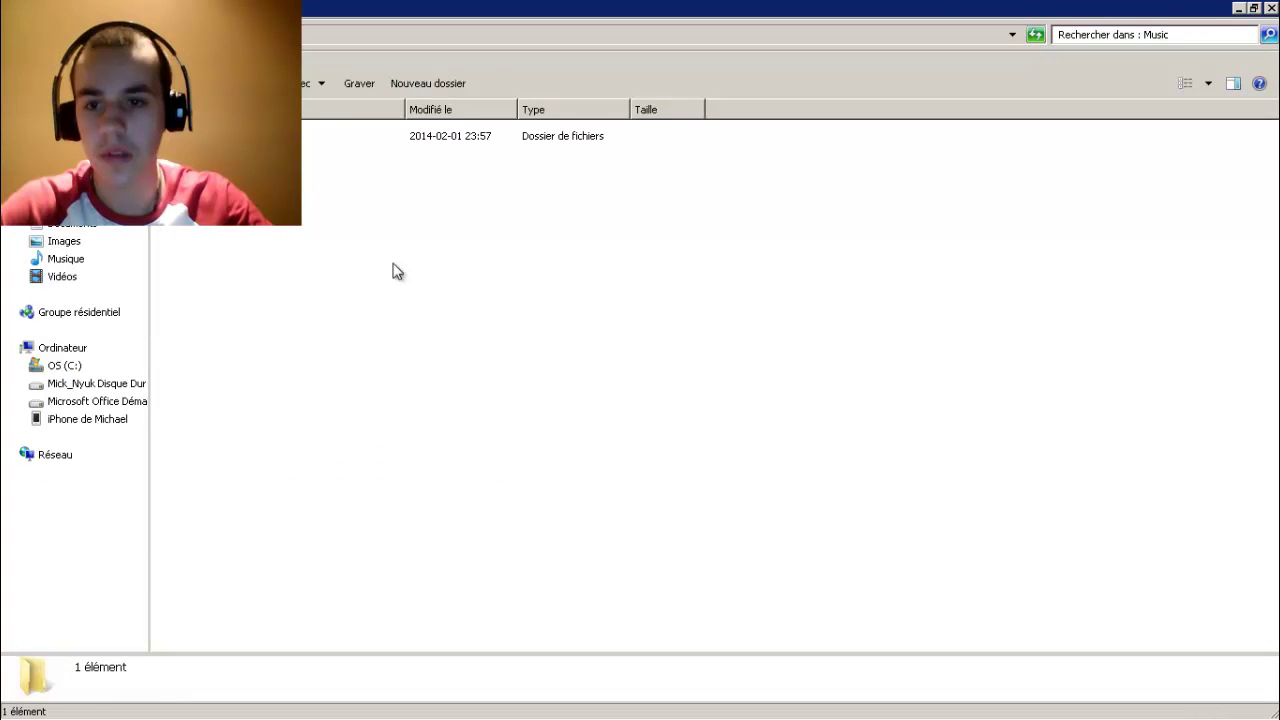
pyautogui.doubleClick(369, 143)
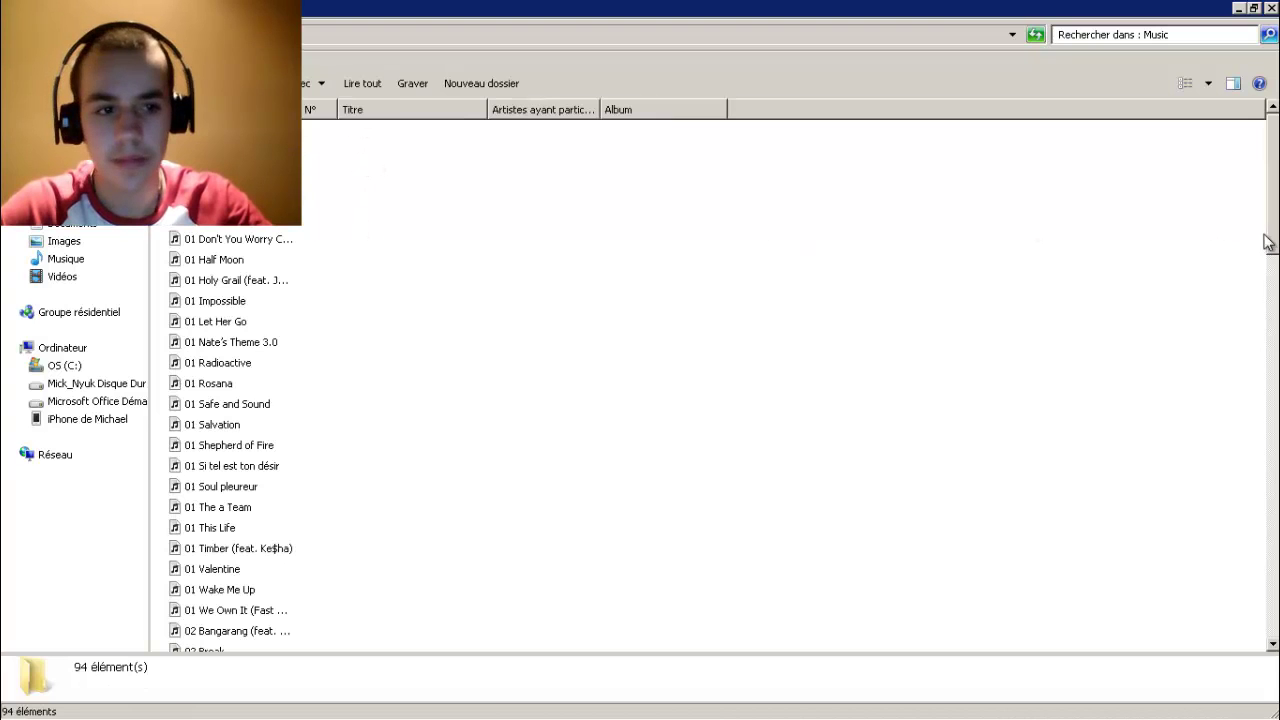
pyautogui.moveTo(1272, 243); pyautogui.dragTo(1276, 556)
pyautogui.moveTo(1273, 190)
pyautogui.mouseDown()
pyautogui.moveTo(1273, 275)
pyautogui.moveTo(1273, 190)
pyautogui.mouseUp()
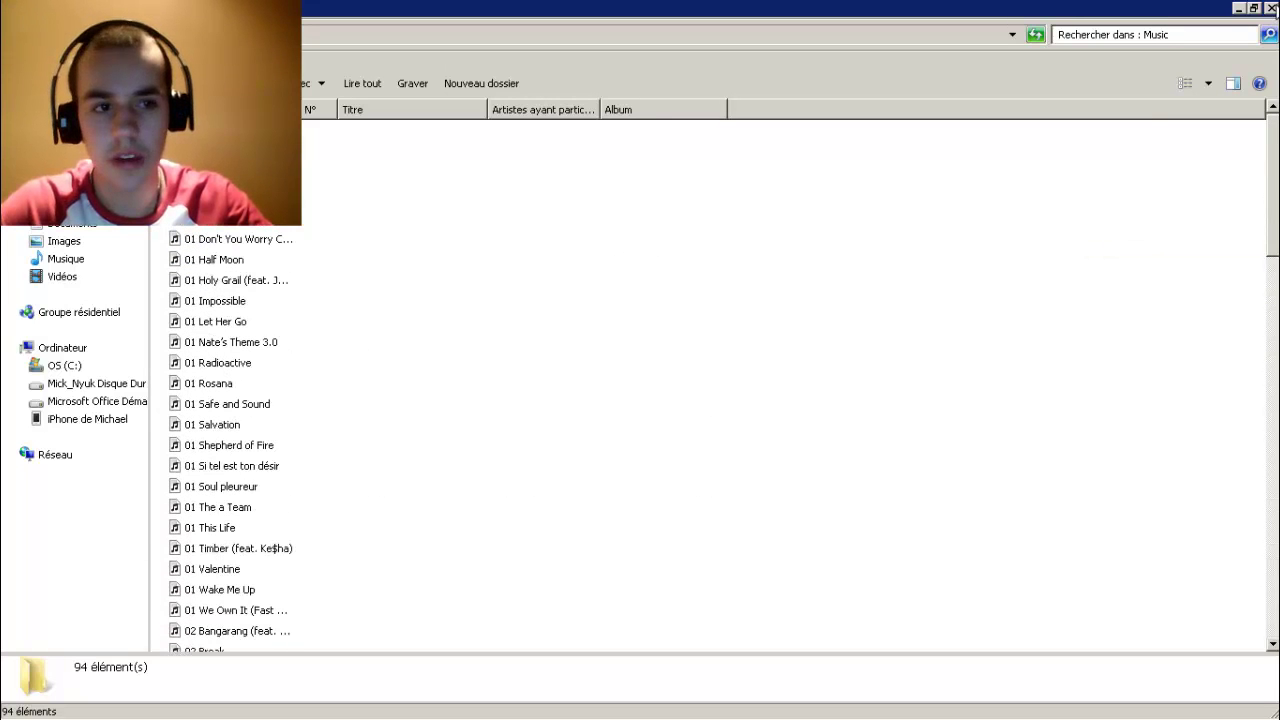
pyautogui.click(1271, 7)
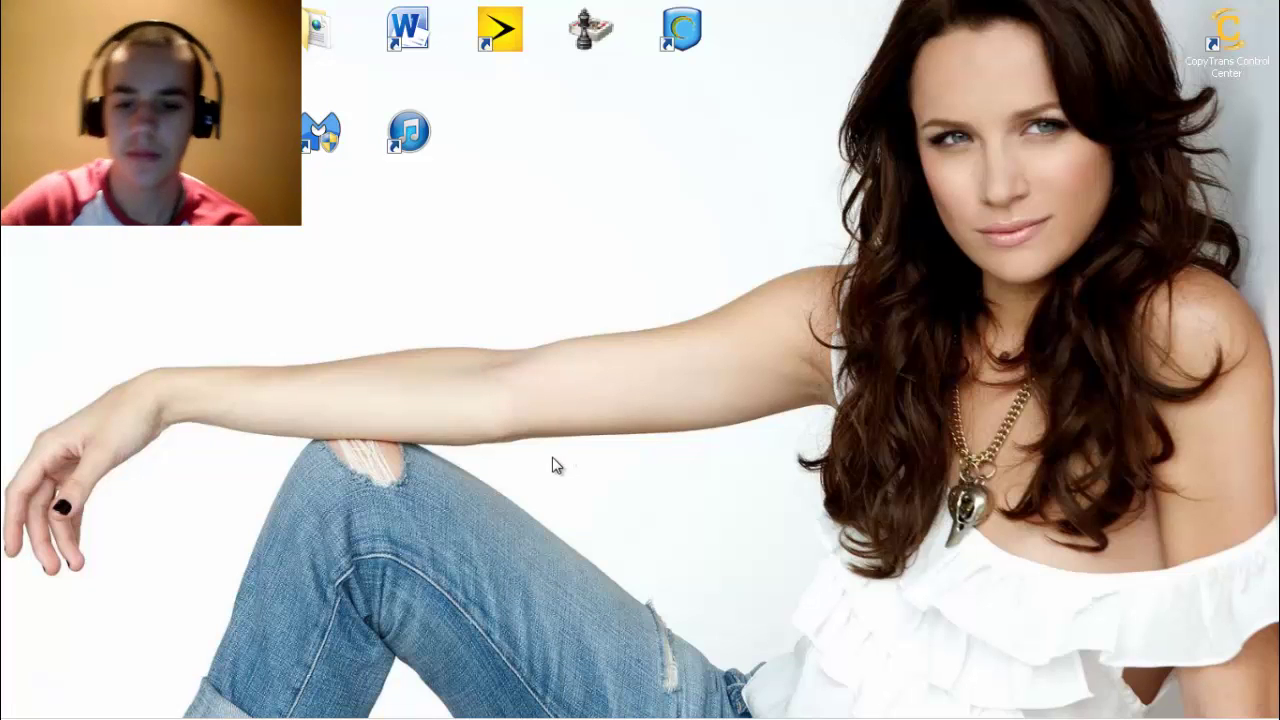
pyautogui.moveTo(358, 716)
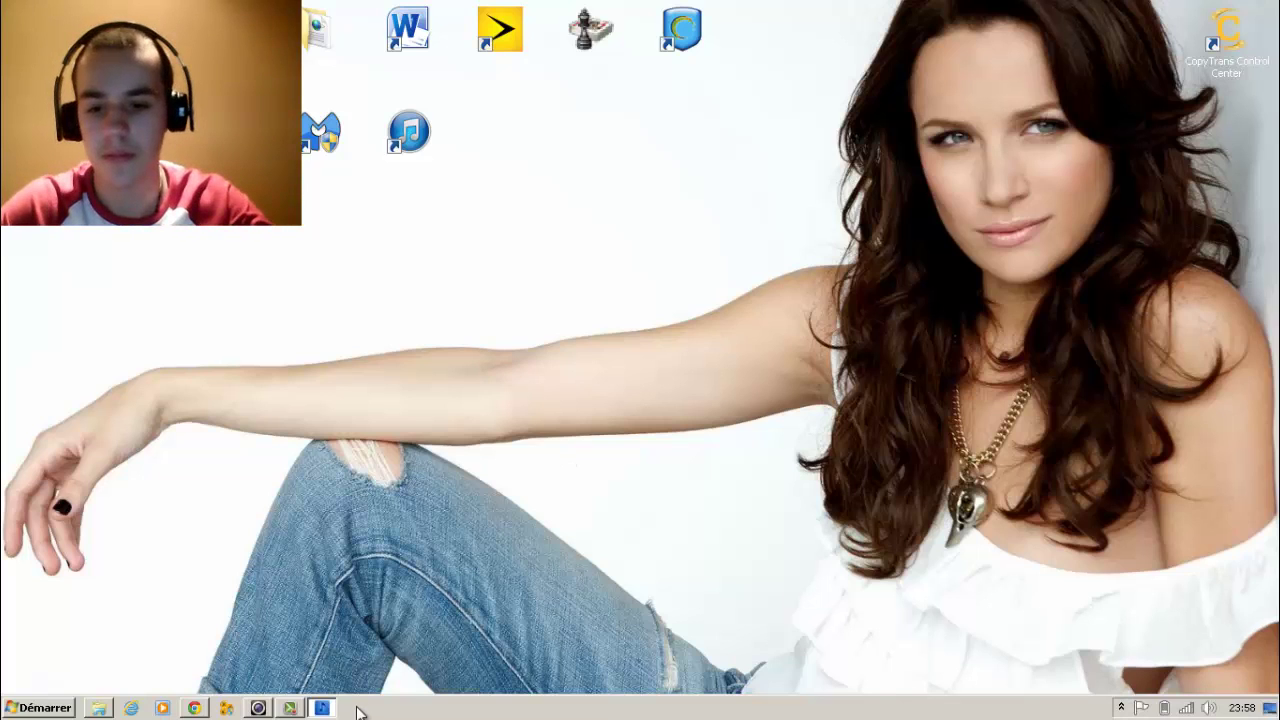
pyautogui.click(290, 708)
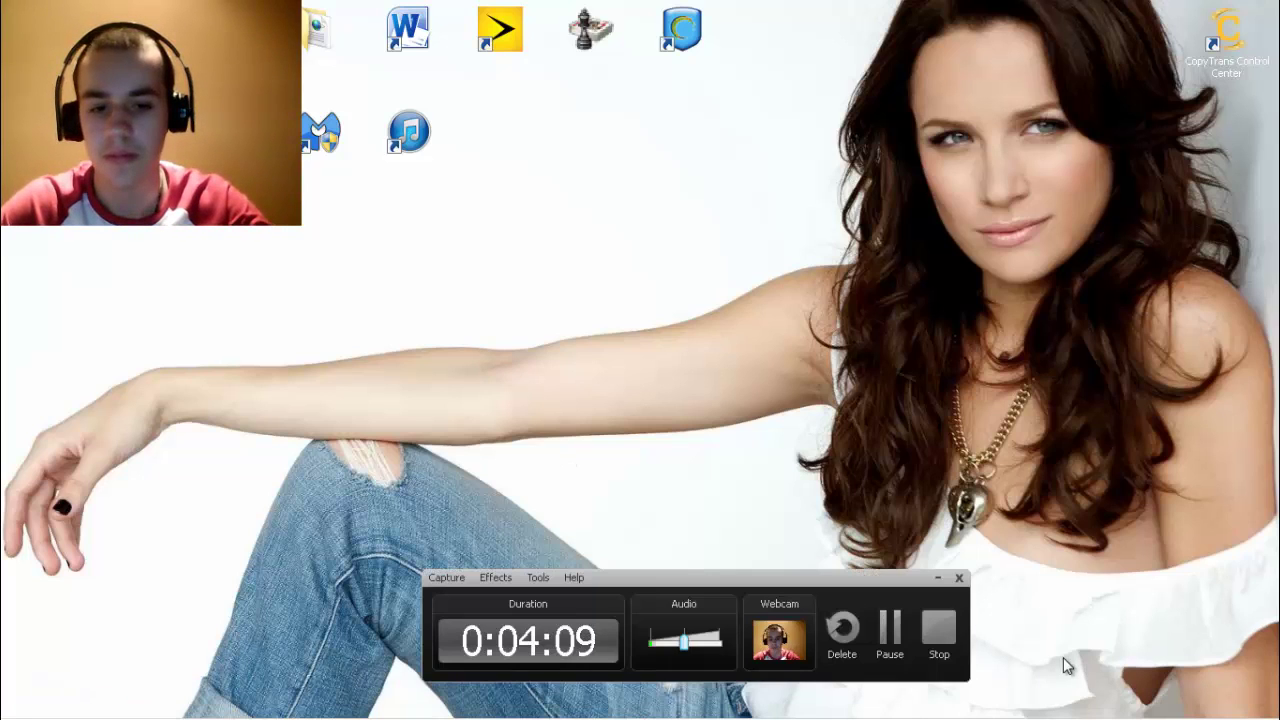
pyautogui.click(940, 648)
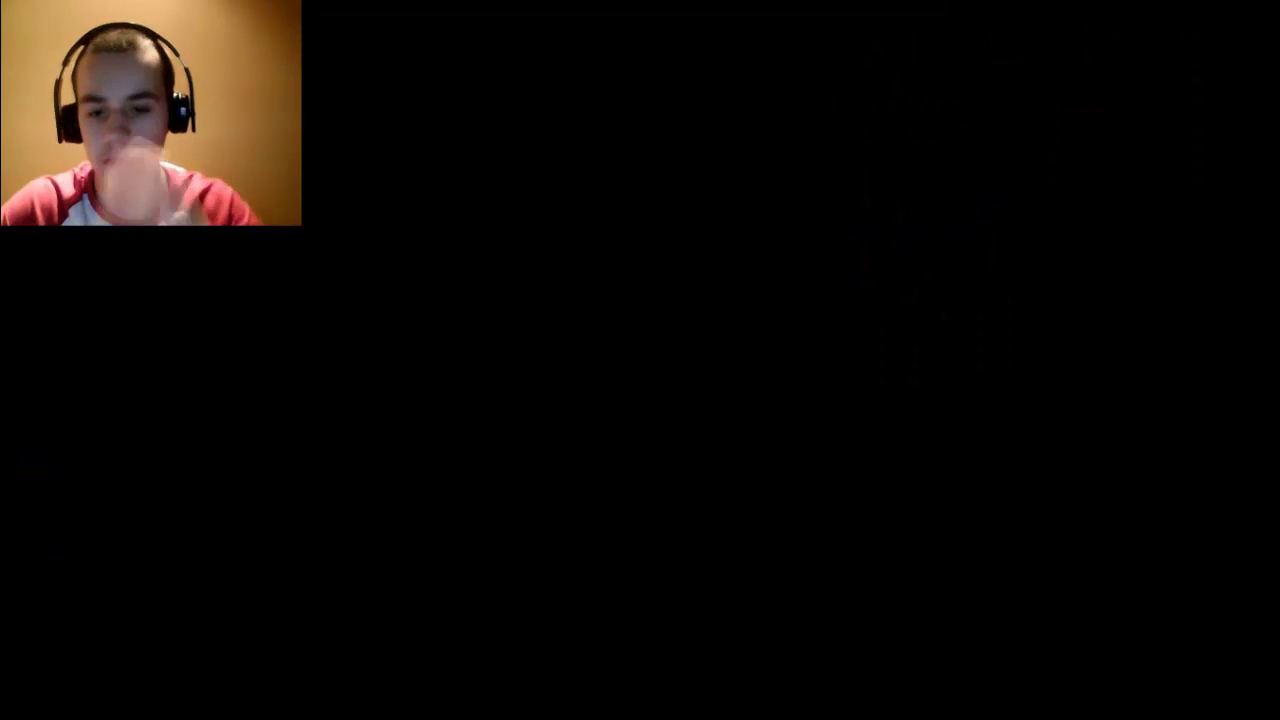